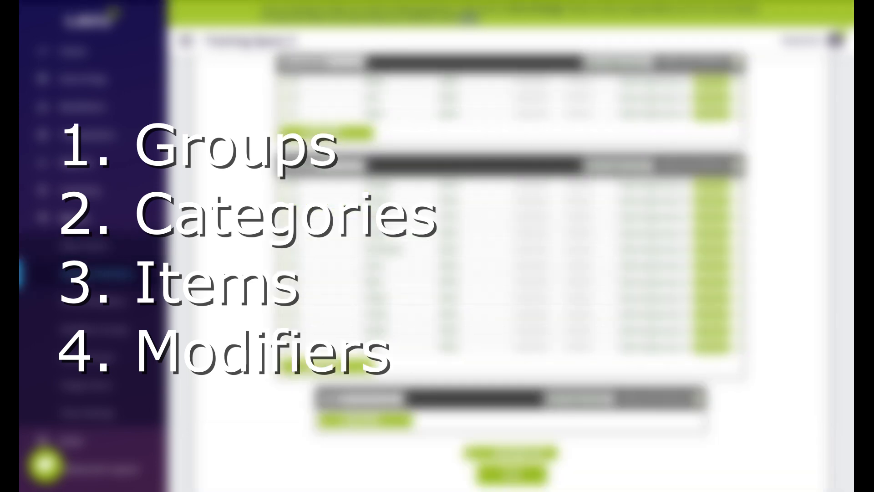
scroll(510, 273, down, 1)
click(365, 365)
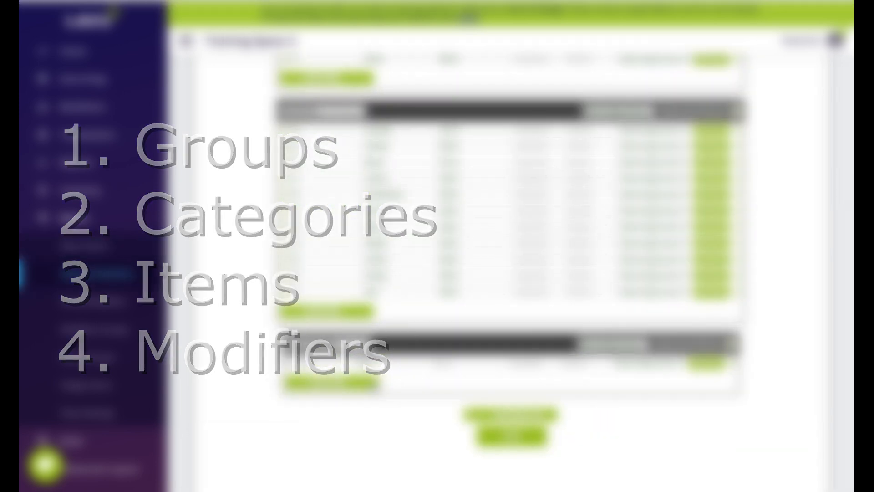
click(368, 383)
click(369, 398)
click(370, 414)
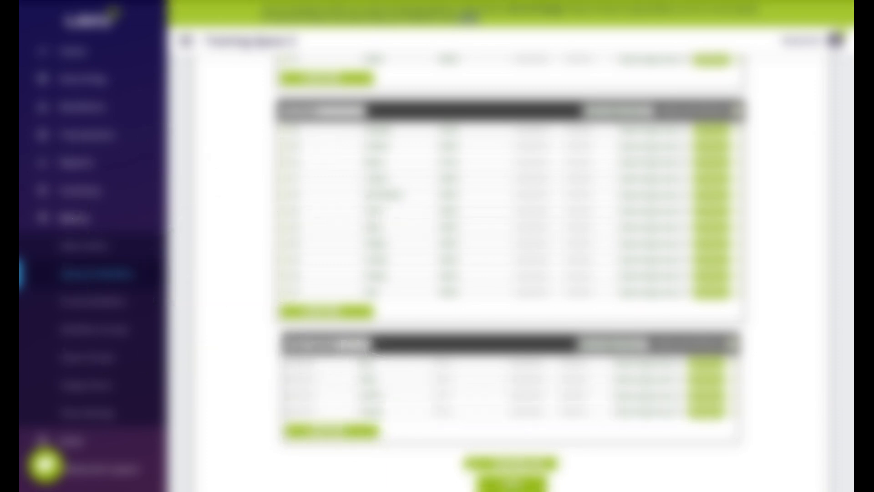
click(374, 430)
click(376, 446)
scroll(377, 448, down, 1)
click(375, 431)
click(377, 447)
click(376, 463)
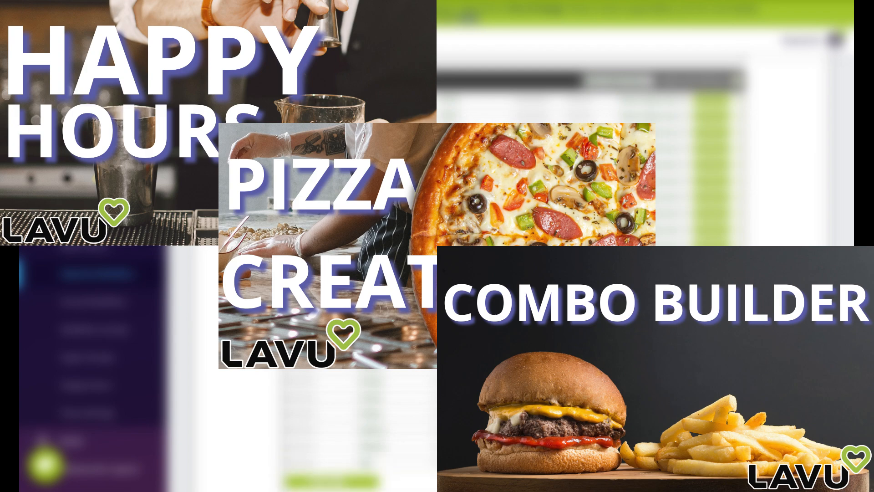
scroll(380, 438, down, 2)
click(376, 410)
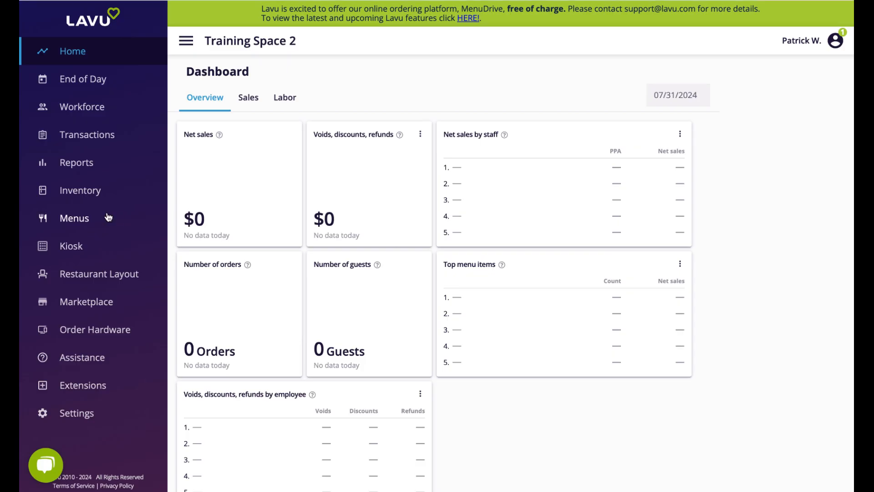
Open the menu items page and add a new menu group named Appetizers
click(89, 219)
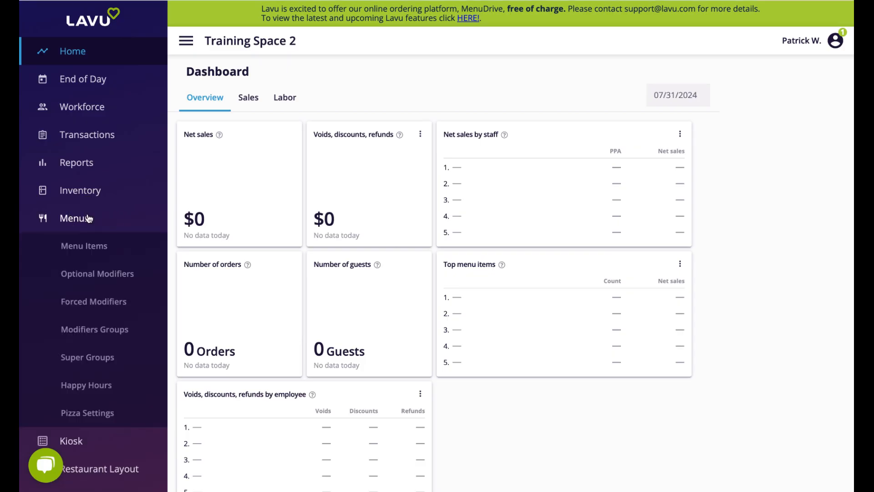
click(95, 245)
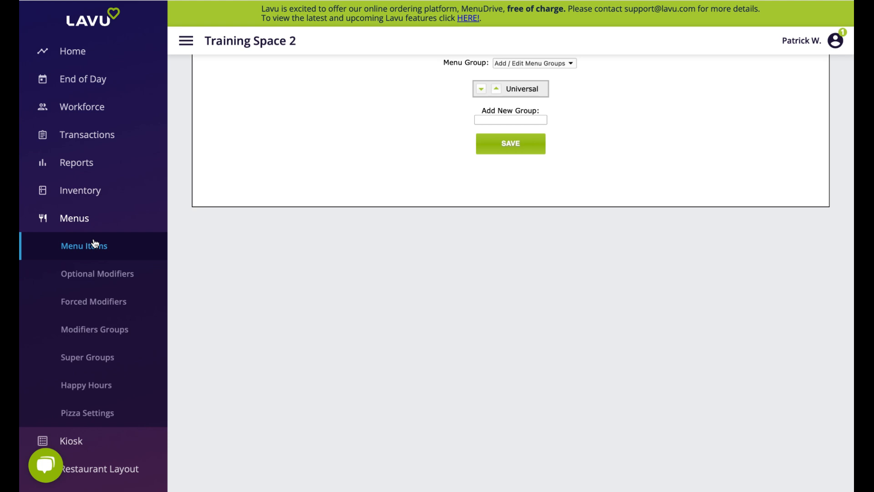
click(530, 66)
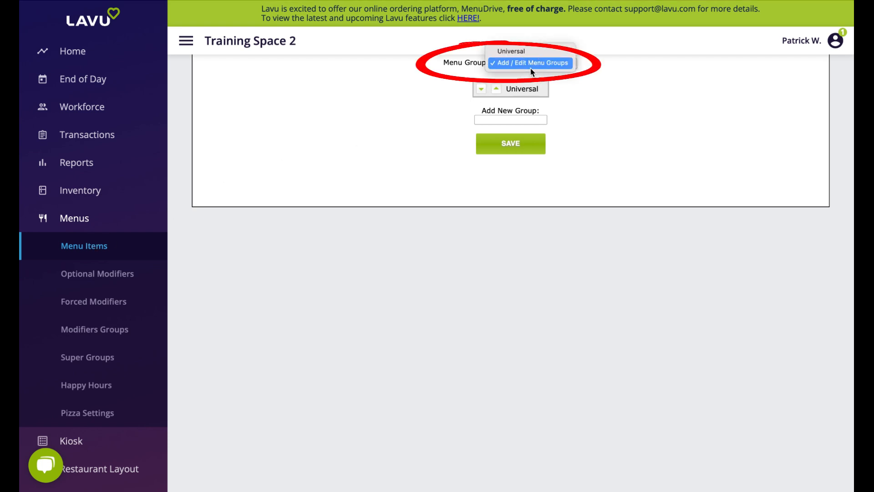
click(531, 65)
click(521, 121)
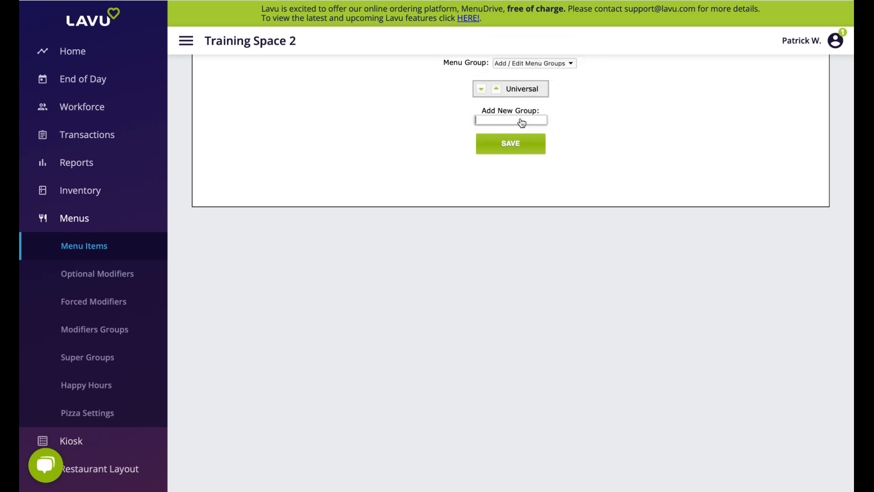
text(Appetizers)
click(518, 143)
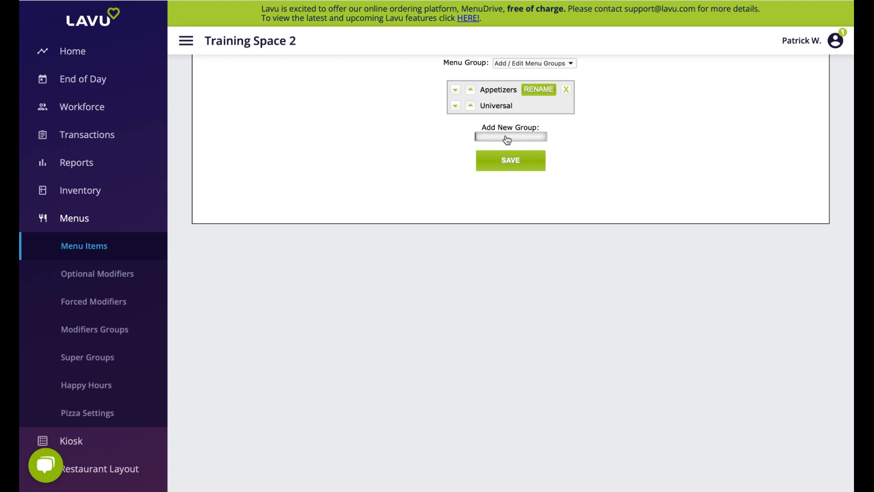
Add the menu groups Desserts, Lunch and Drinks, and place Desserts after Drinks in the group order
click(508, 138)
text(Desserts)
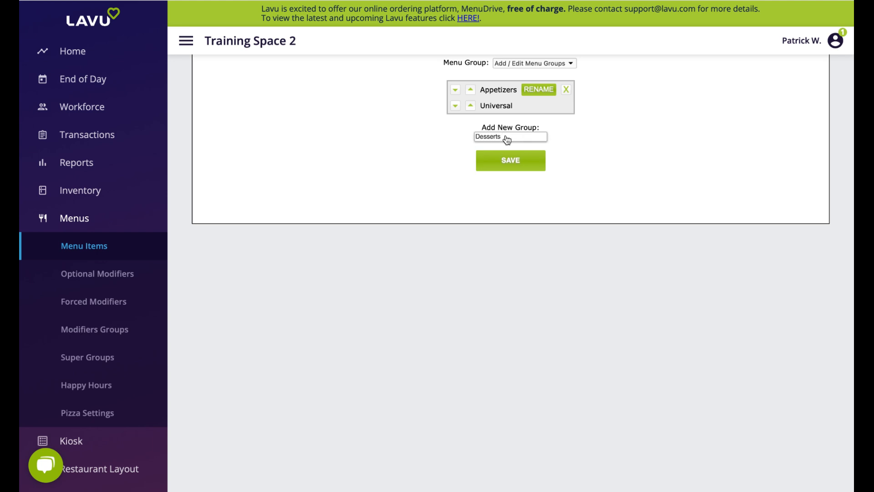
click(495, 150)
click(488, 154)
text(Lunch)
click(495, 176)
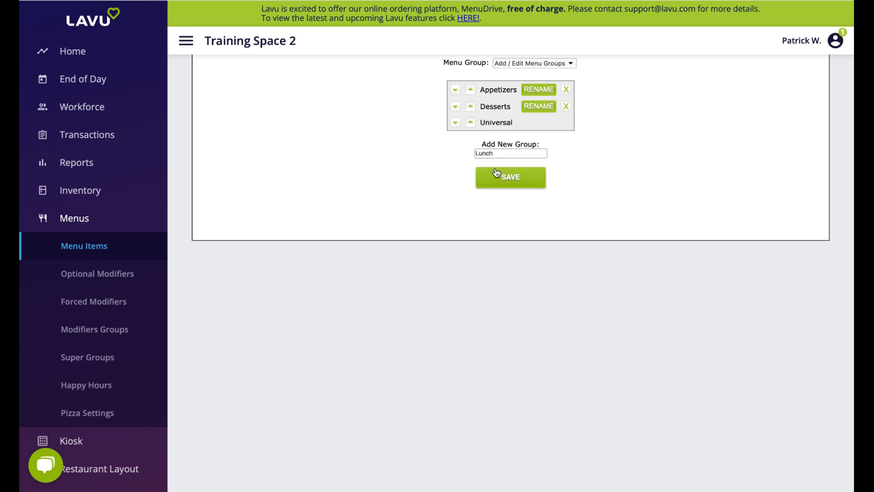
click(493, 171)
text(Drinks)
click(510, 192)
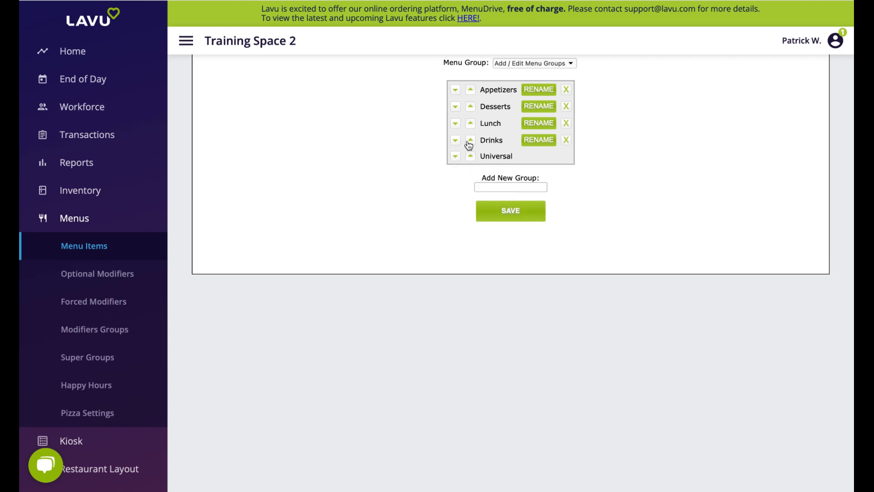
click(455, 109)
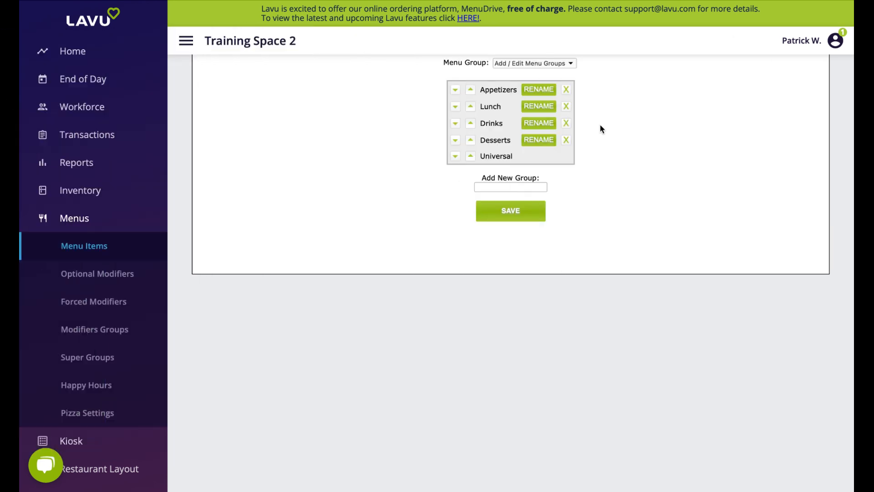
Open the Lunch menu group and add a category named Burgers
click(552, 64)
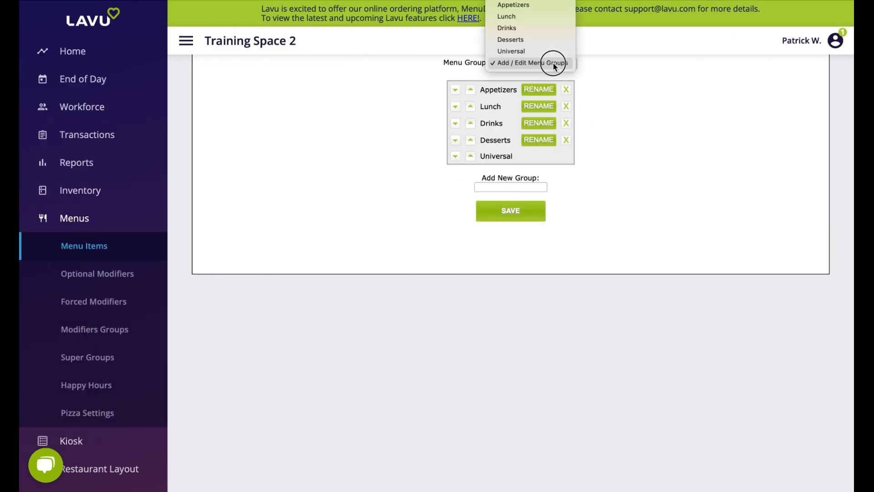
click(522, 18)
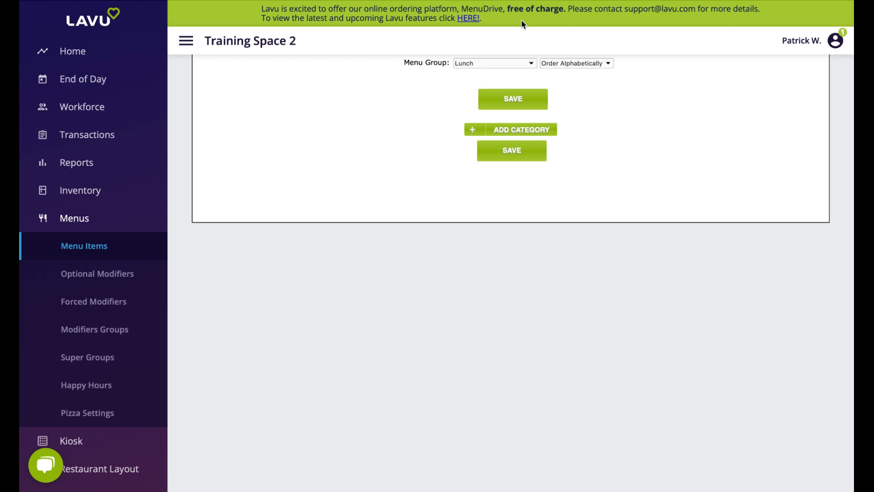
click(505, 129)
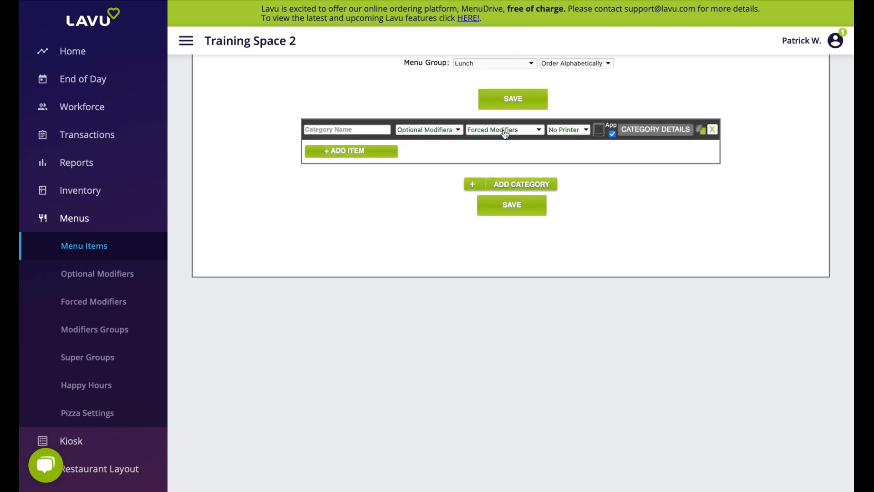
click(378, 130)
text(Burgers)
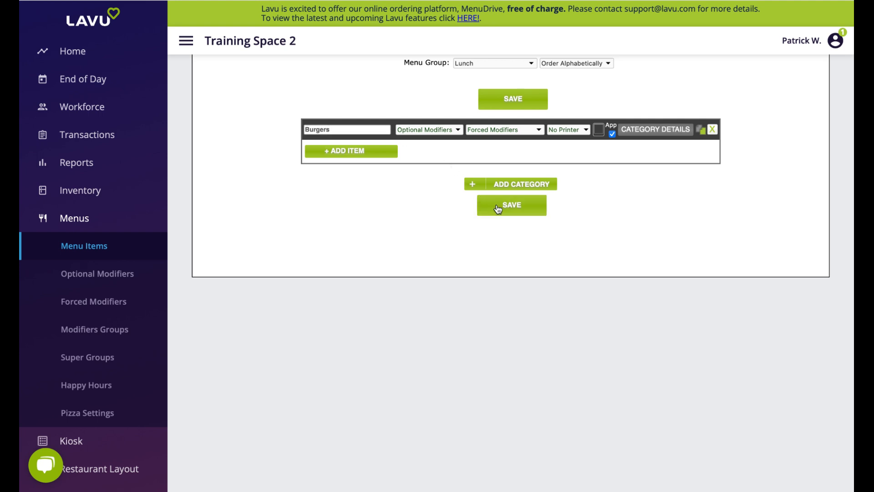
Add and save the categories Salads and Pastas in the Lunch group, and set the category ordering to Order Manually
click(501, 184)
click(380, 184)
text(Salads)
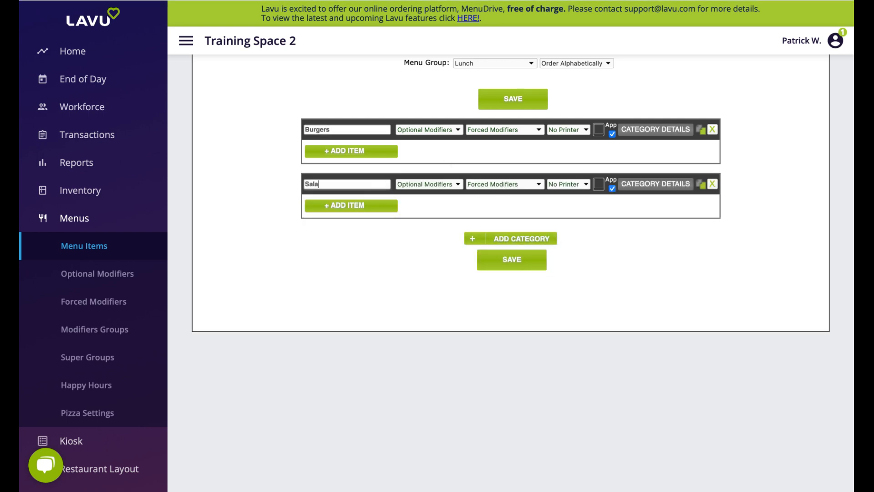
click(514, 239)
click(376, 237)
text(Pastas)
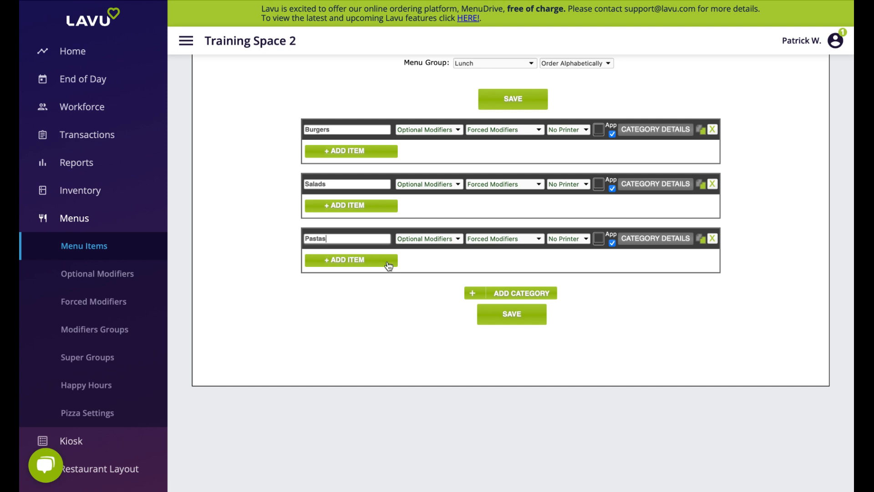
click(494, 323)
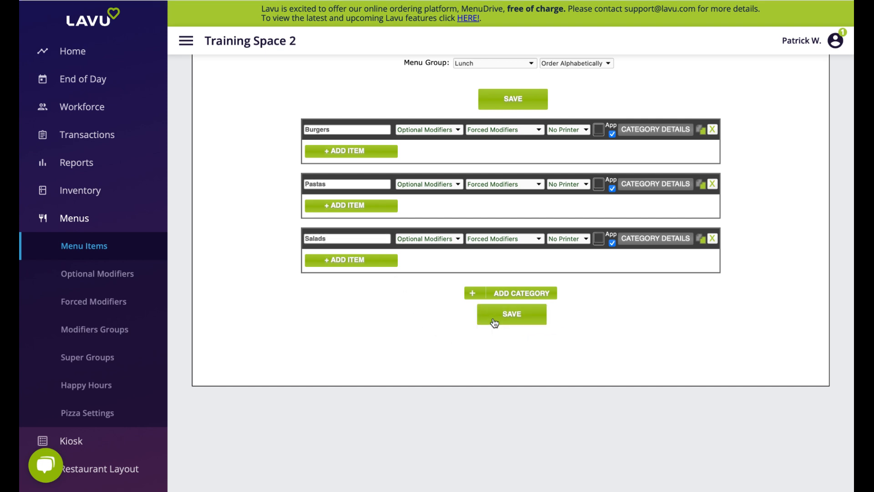
click(592, 63)
click(591, 72)
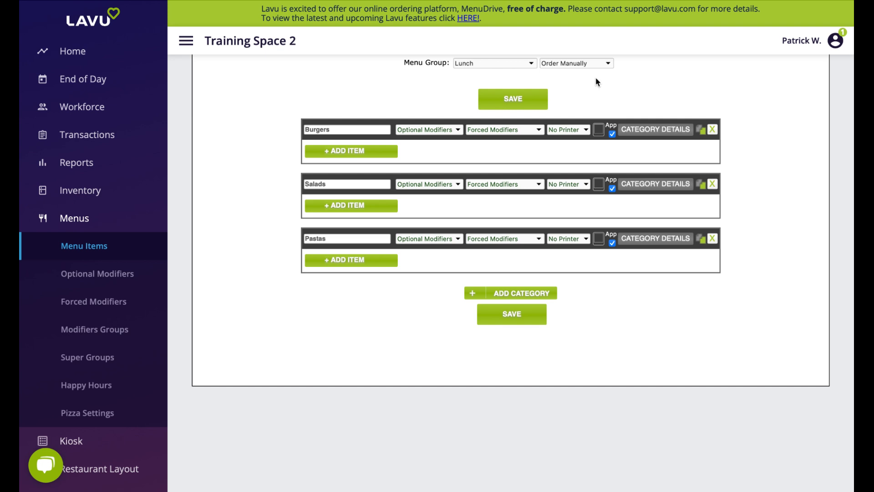
Review the detail settings of the Burgers category and close them without changes
click(655, 130)
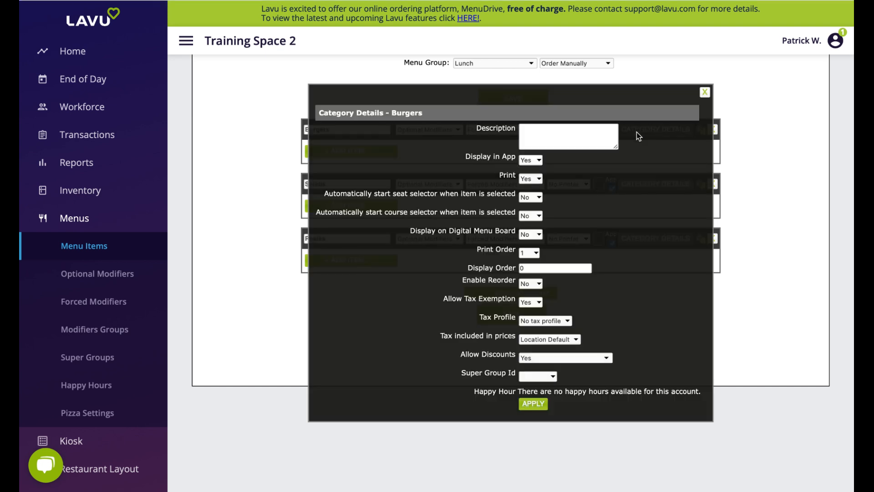
drag(499, 271, 497, 271)
click(705, 93)
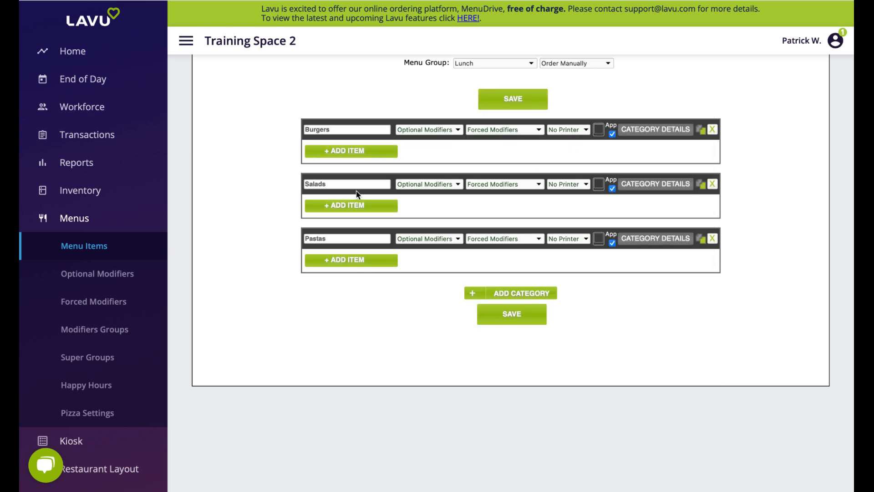
Add an item named Bacon Burger with a price of 13 to the Burgers category
click(351, 151)
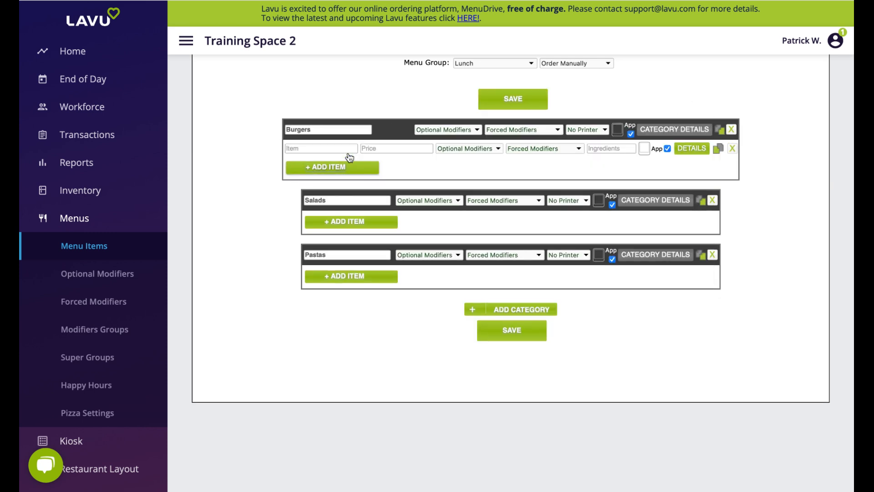
click(332, 150)
text(Bacon Burger)
text(13)
Add and save the items Cheese Burger at 10 and Sunrise Burger at 14, and move Cheese Burger above Bacon Burger
click(339, 170)
text(z)
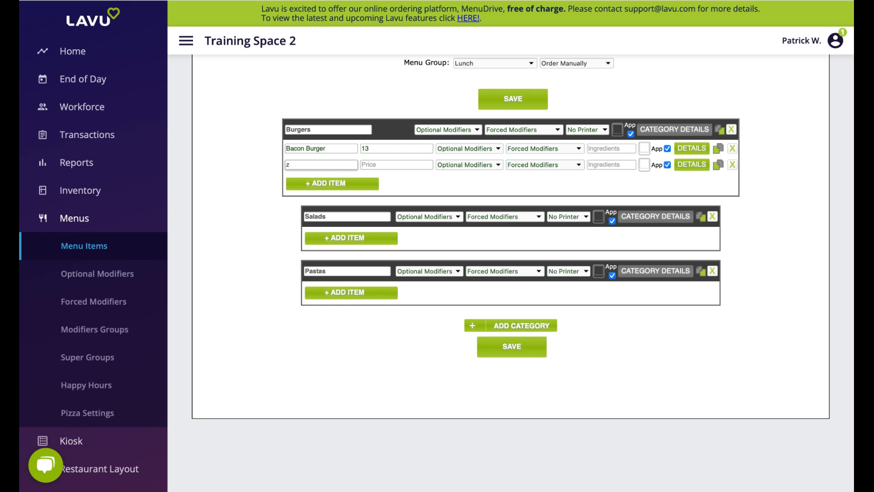
text(heese Burger)
click(326, 183)
text(Sunrise Burger)
click(378, 167)
text(10)
key(Tab)
text(14)
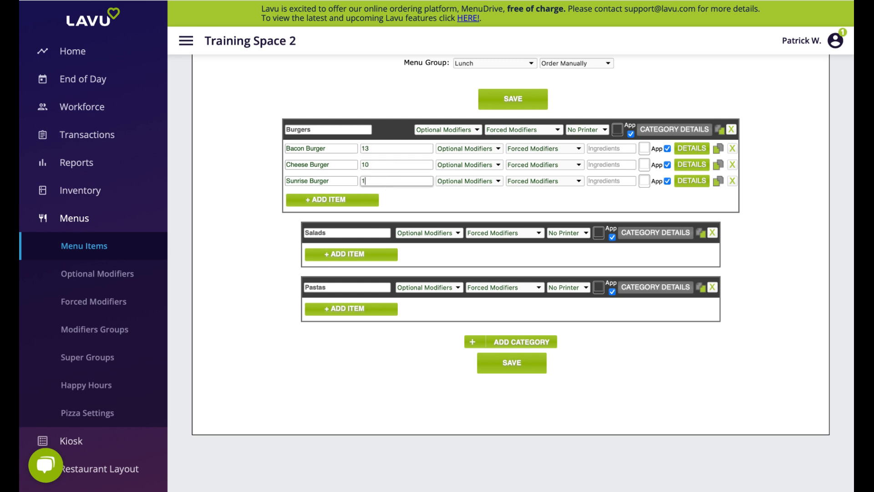
key(Return)
drag(285, 163, 286, 148)
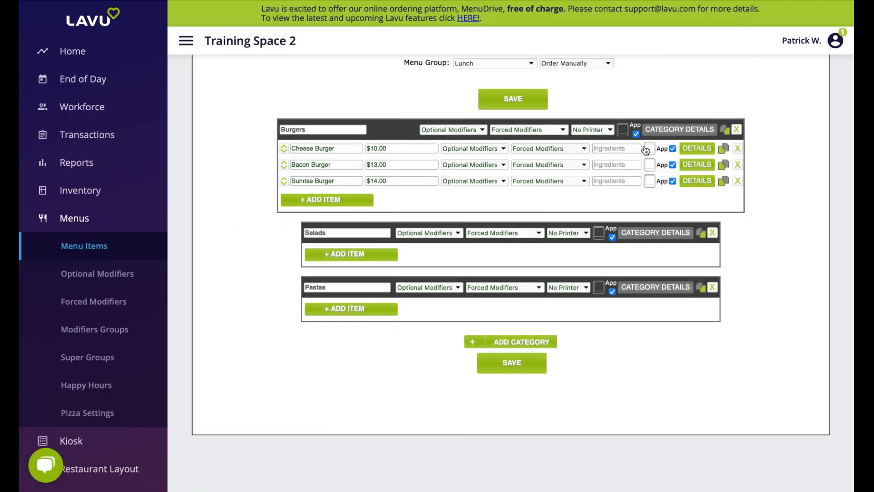
Open the Cheese Burger's picture setting and view the item on the Quick Serve order screen
click(650, 152)
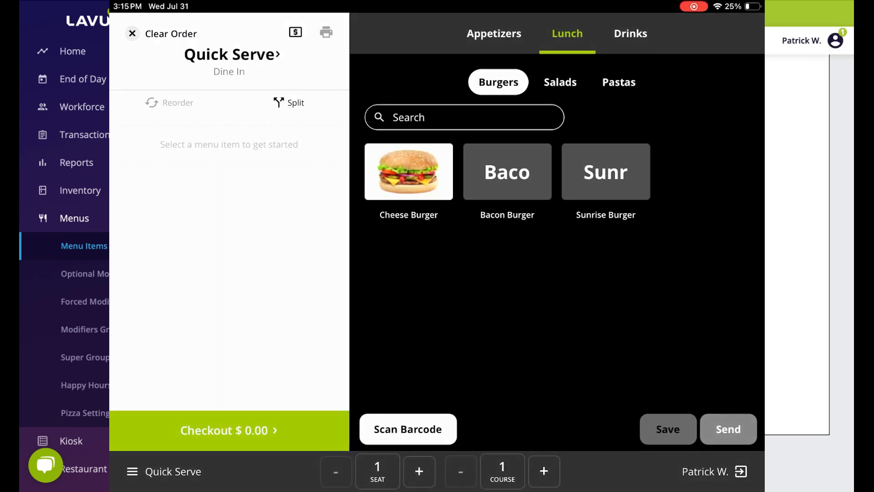
click(408, 172)
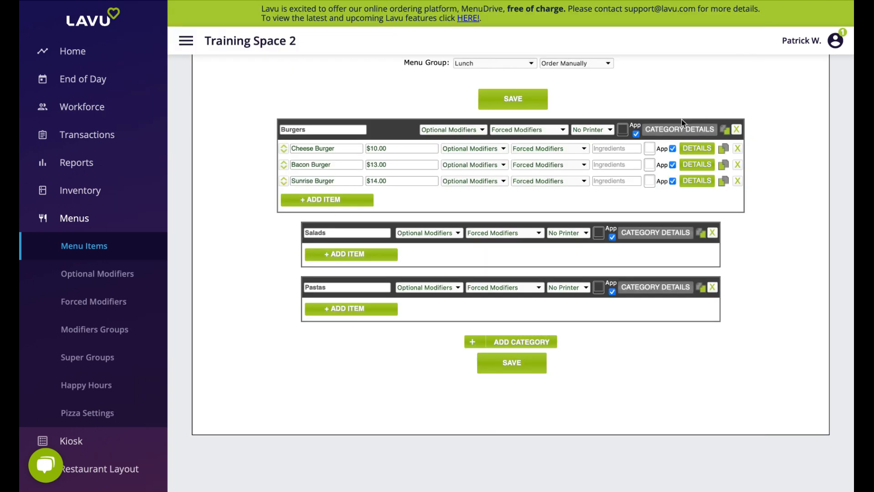
Open the forced modifiers and add a new mod list named Burger Cook below the Soups list
click(119, 306)
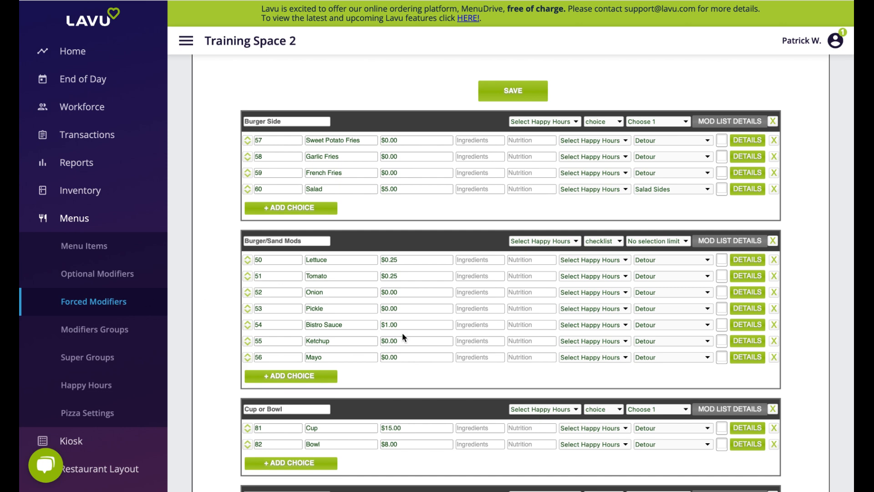
scroll(404, 337, down, 1)
scroll(402, 332, down, 15)
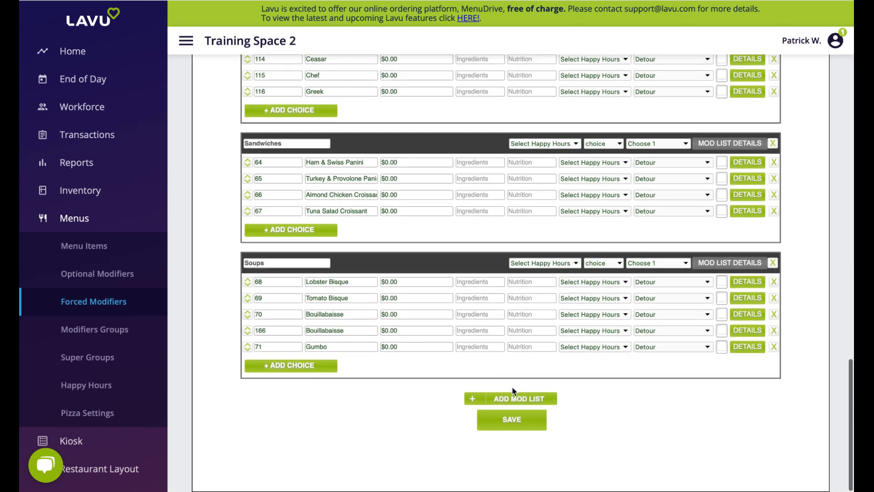
click(518, 398)
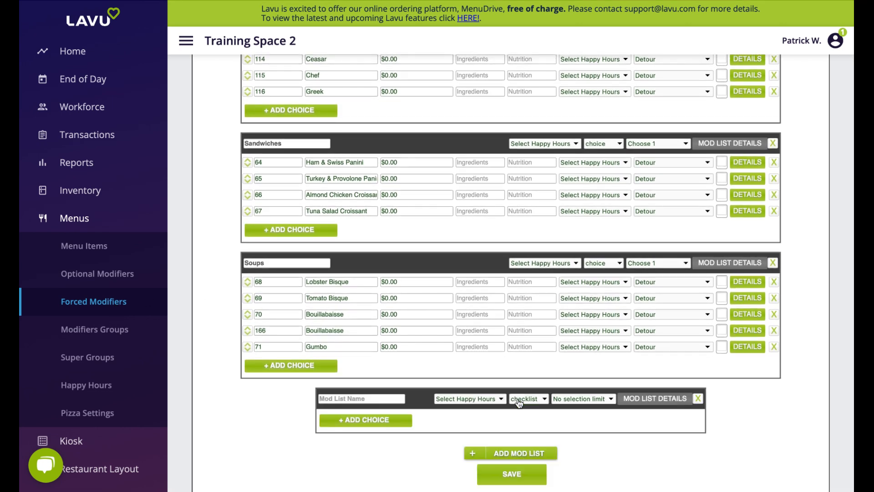
scroll(501, 396, down, 2)
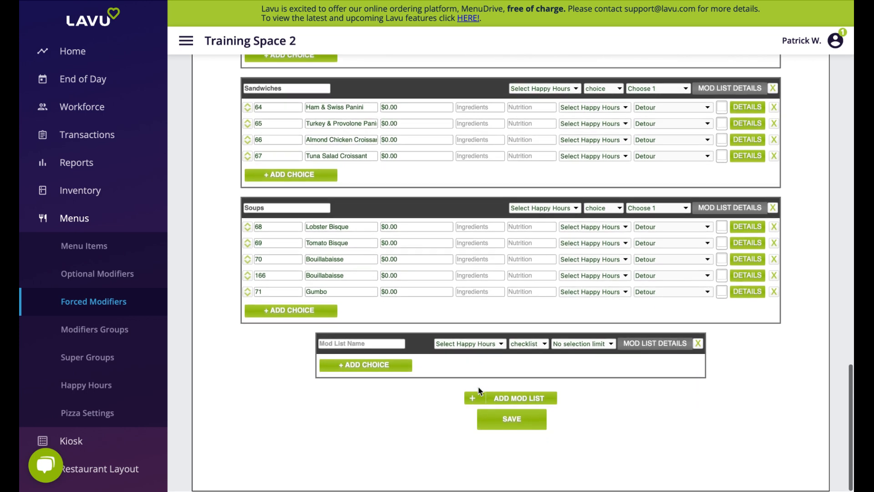
click(352, 345)
text(Burge)
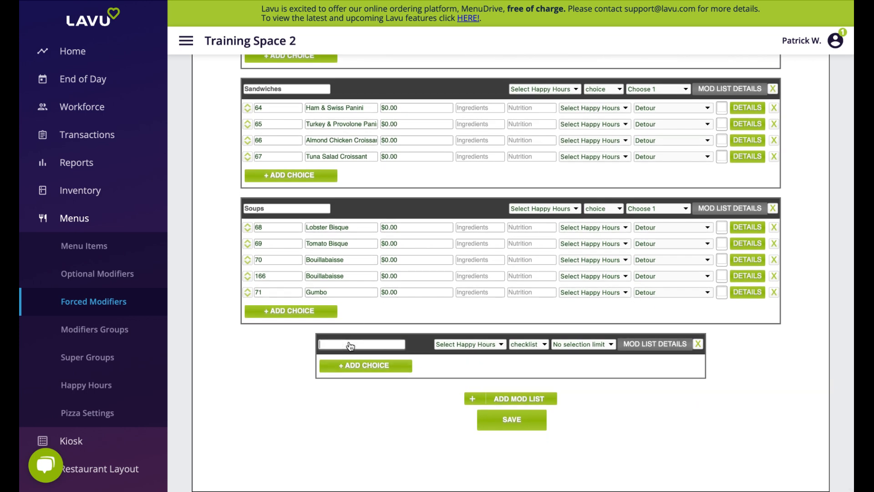
text(r Cook)
Add five blank choice rows to the Burger Cook mod list
click(366, 365)
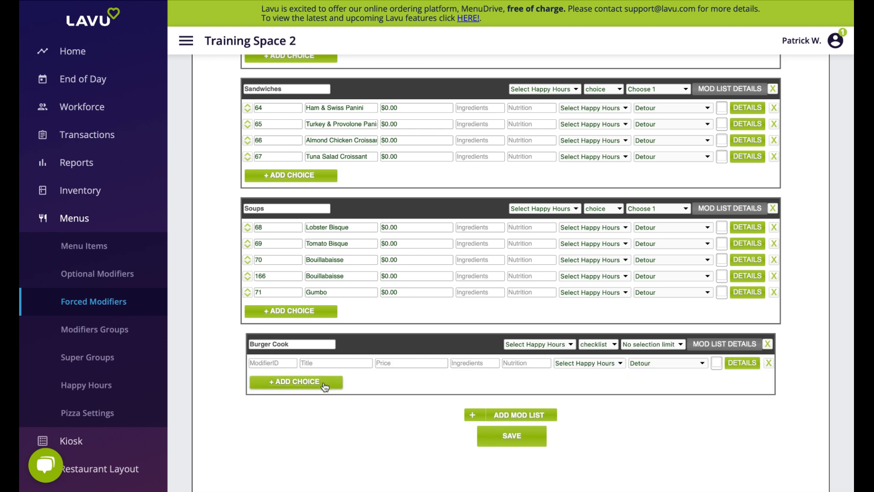
click(296, 381)
click(300, 397)
click(312, 413)
click(313, 428)
Title the five Burger Cook choices Rare, Medium Rare, Medium, Medium Well and Well Done
click(321, 367)
text(Rare)
key(Return)
text(M)
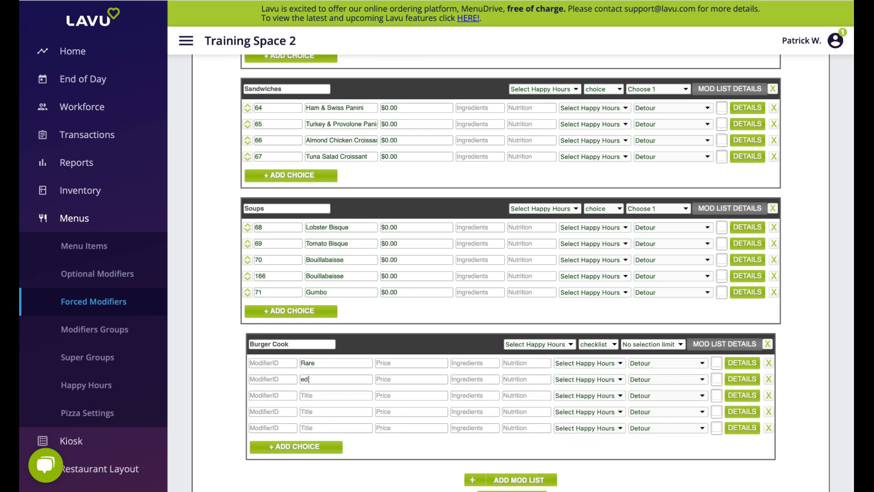
text(edium Rare)
key(Return)
text(Medium)
key(Return)
text(MEdium Well)
key(Return)
text(Well Done)
click(310, 411)
key(BackSpace)
text(e)
Change the Burger Cook list's type from checklist to choice with a Choose 1 limit, and save the forced modifiers
scroll(427, 373, down, 1)
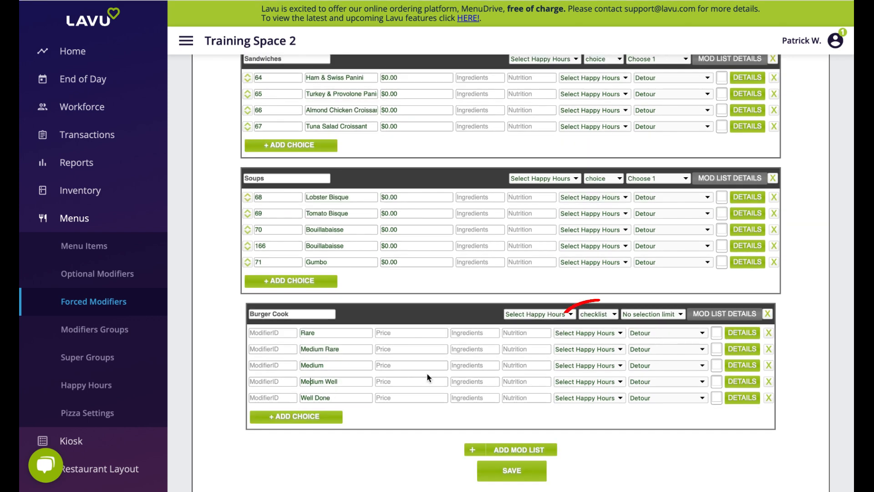
click(599, 319)
click(599, 324)
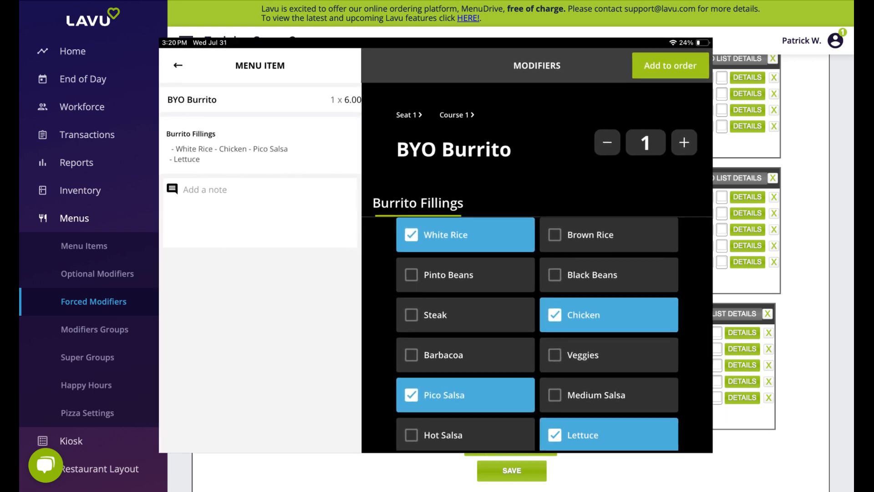
scroll(510, 273, down, 1)
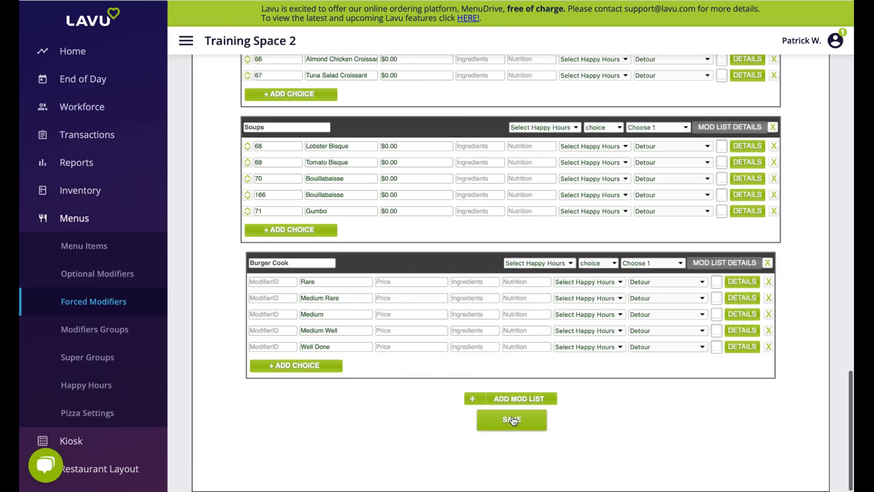
click(513, 419)
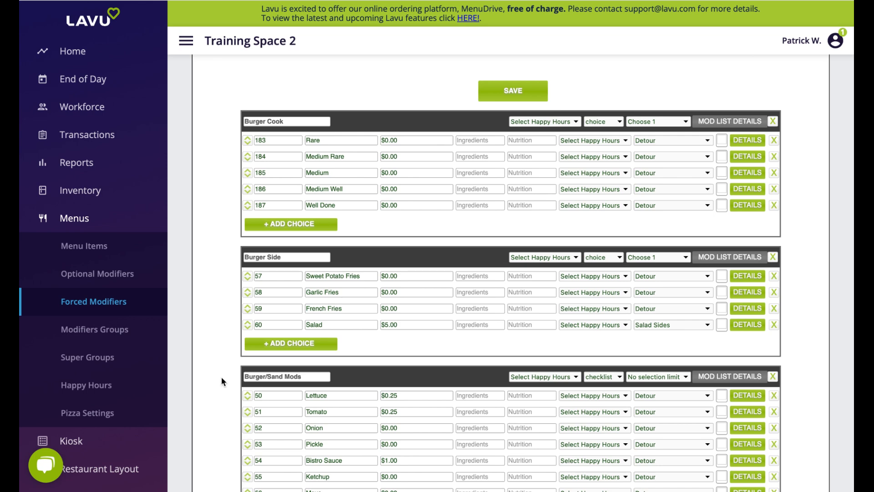
Open the optional modifiers and add a new mod list named Burger Toppings below the Sandwiches list
click(123, 274)
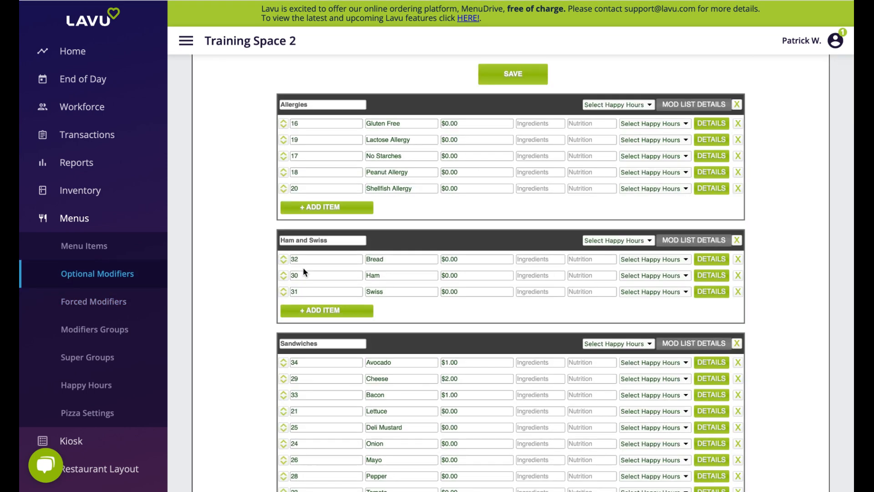
scroll(304, 269, down, 2)
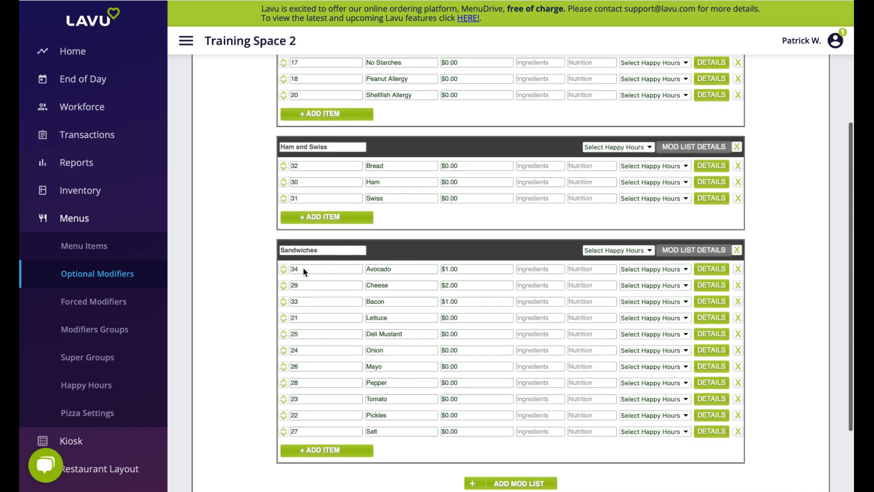
scroll(303, 270, down, 1)
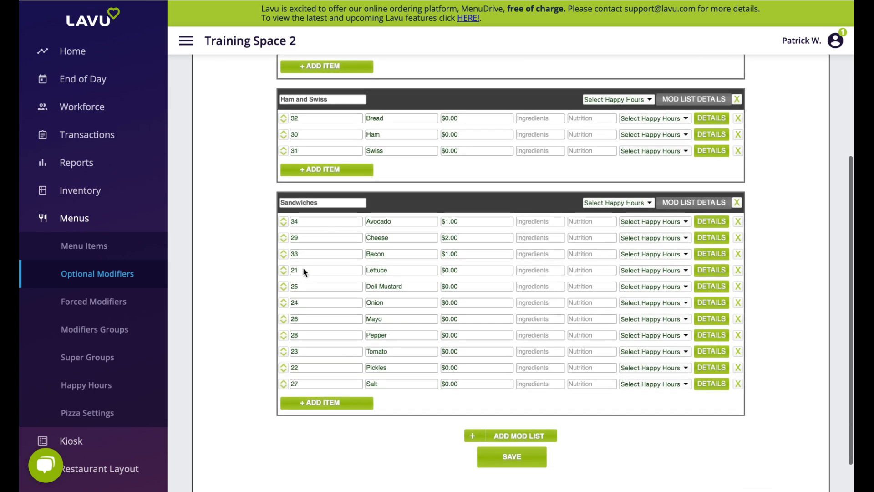
scroll(303, 270, down, 1)
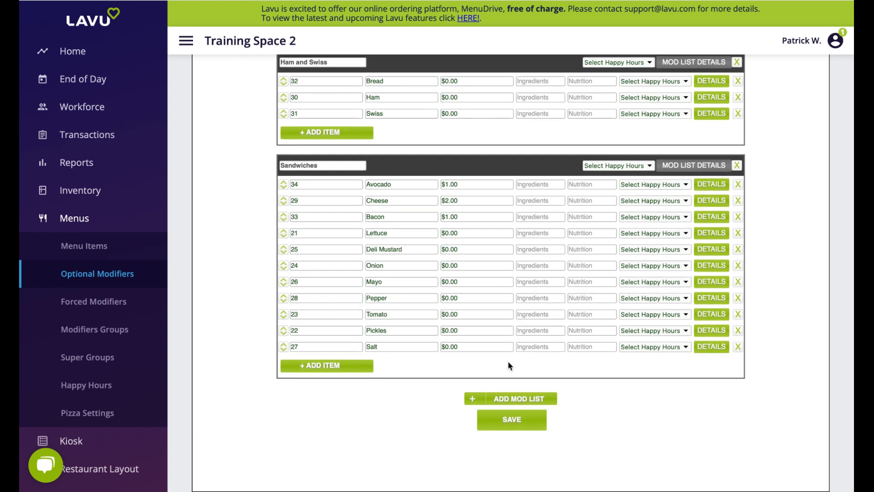
click(509, 401)
text(Burger Toppings)
Enter Bun, Patty and Lettuce as the first three items of the Burger Toppings list
scroll(391, 358, down, 1)
click(374, 364)
text(Bun)
click(374, 382)
click(374, 381)
text(Patty)
click(373, 401)
click(374, 397)
text(Lettu)
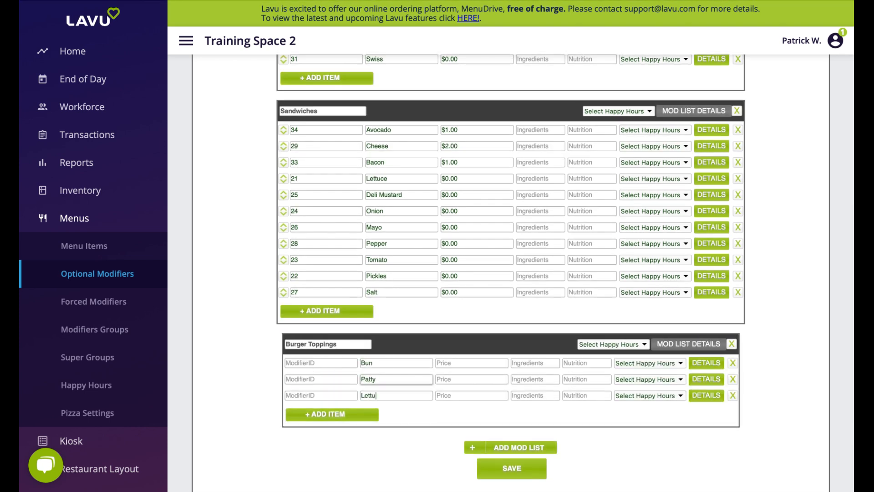
text(ce)
Add the items Cheese, Tomato and Pickles to the Burger Toppings list
click(376, 415)
click(378, 411)
text(Cheese)
click(378, 430)
click(378, 427)
text(Tomato)
click(377, 446)
text(Pickles)
Add the condiment items Ketchup, Mustard and Mayo to the Burger Toppings list
scroll(381, 431, down, 1)
click(375, 433)
click(373, 431)
text(Ketchup)
click(374, 449)
click(373, 446)
text(Mustard)
click(371, 464)
click(373, 462)
text(Maoy)
Add Bacon priced at 2 and Fried Egg priced at 3 to the Burger Toppings list, and save the optional modifiers
scroll(373, 455, down, 2)
click(369, 410)
click(371, 406)
text(Bacon)
click(371, 425)
click(371, 423)
text(Fried Egg)
click(457, 406)
text(2)
click(458, 423)
text(3)
scroll(506, 447, down, 2)
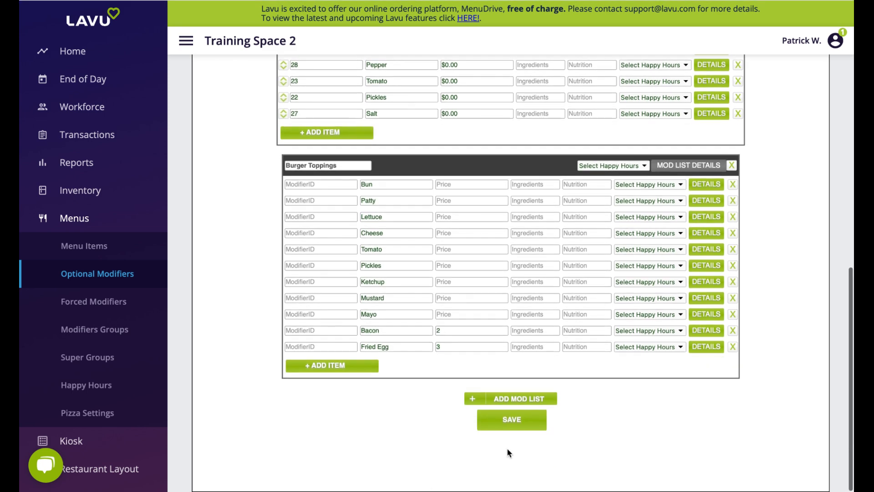
click(514, 424)
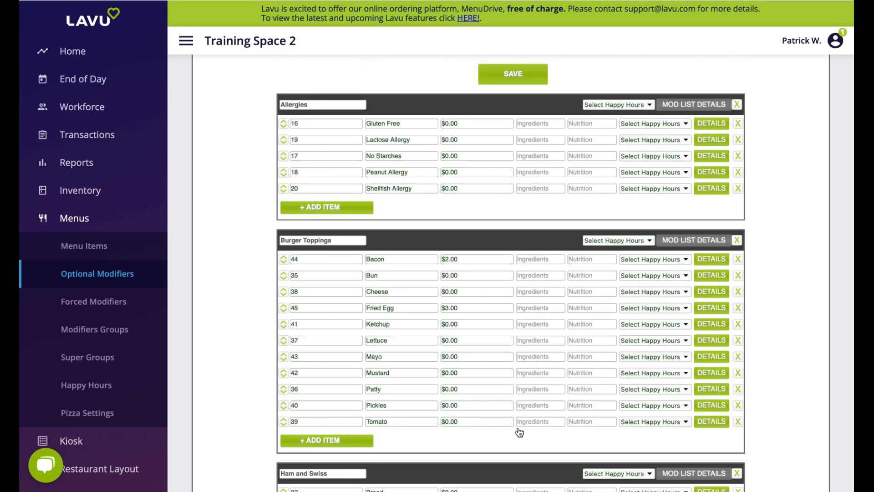
In the menu items, assign Burger Toppings as optional modifiers and Burger Cook as forced modifiers to the Burgers category
click(81, 248)
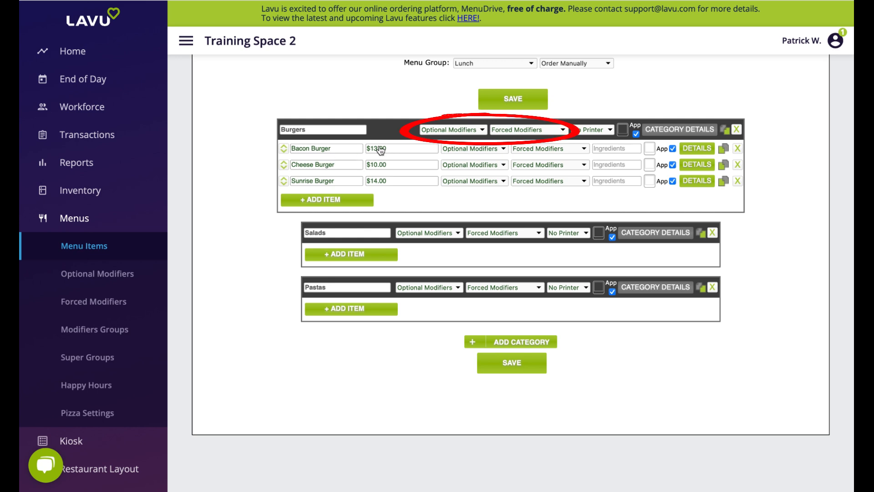
click(448, 130)
click(443, 155)
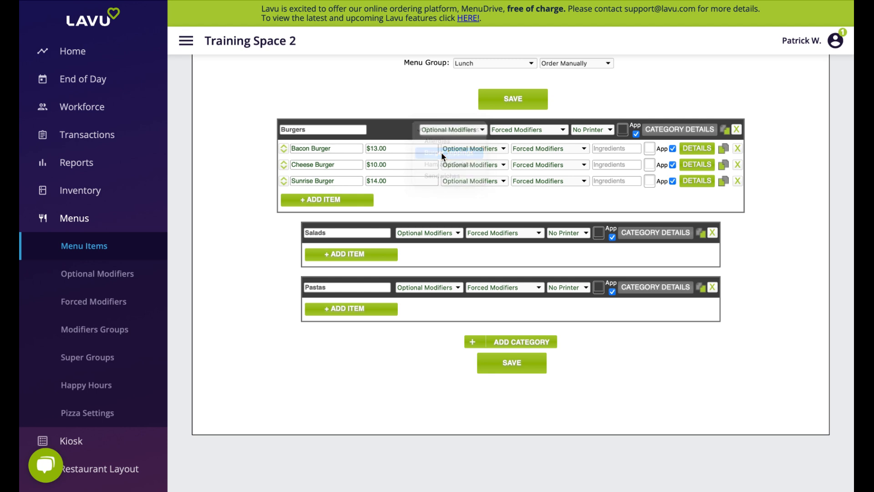
click(540, 131)
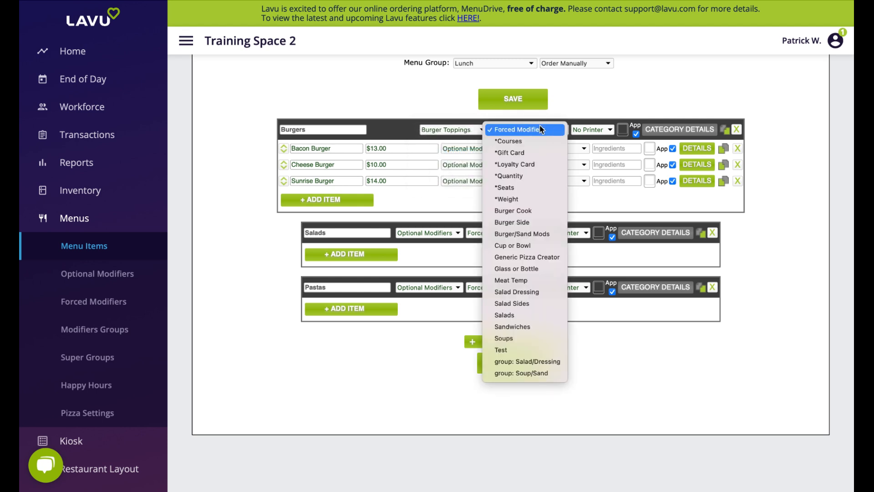
click(531, 209)
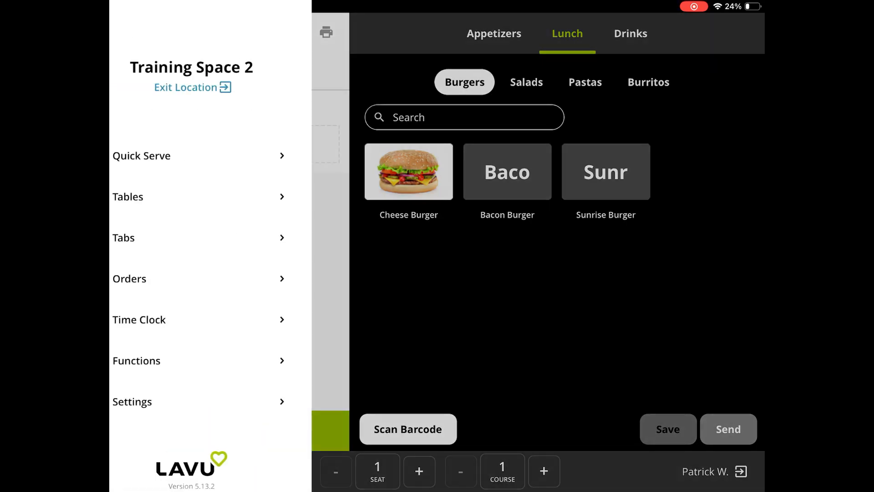
Switch to the Lavu POS app, open Quick Serve and reload all settings
click(141, 156)
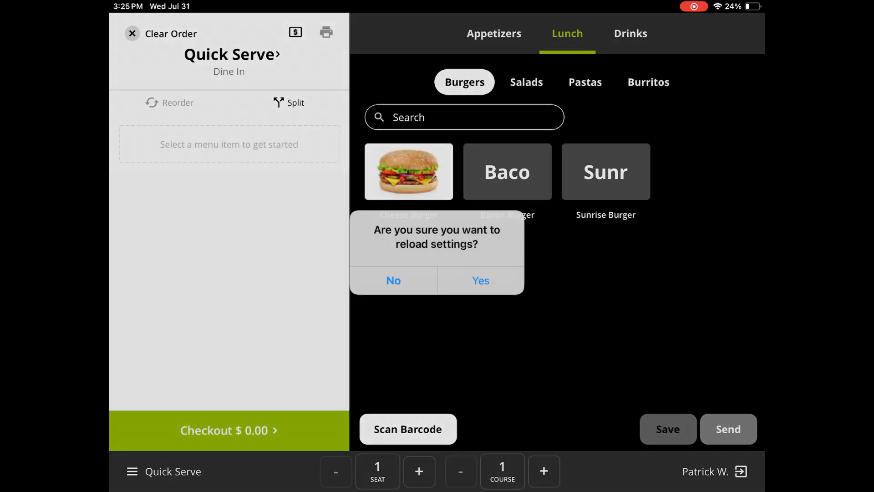
click(480, 280)
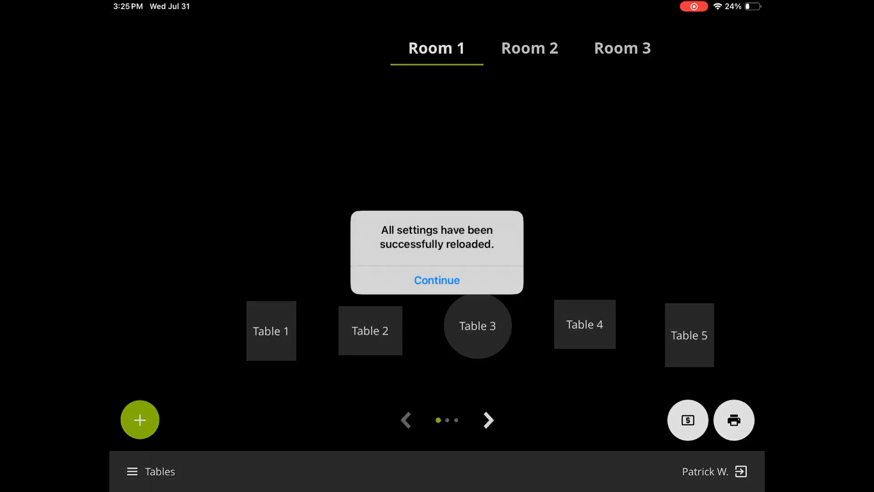
click(436, 280)
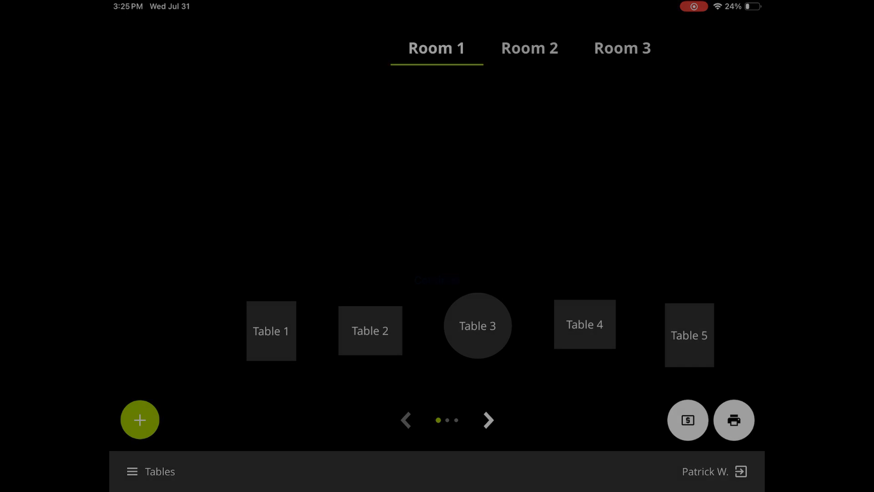